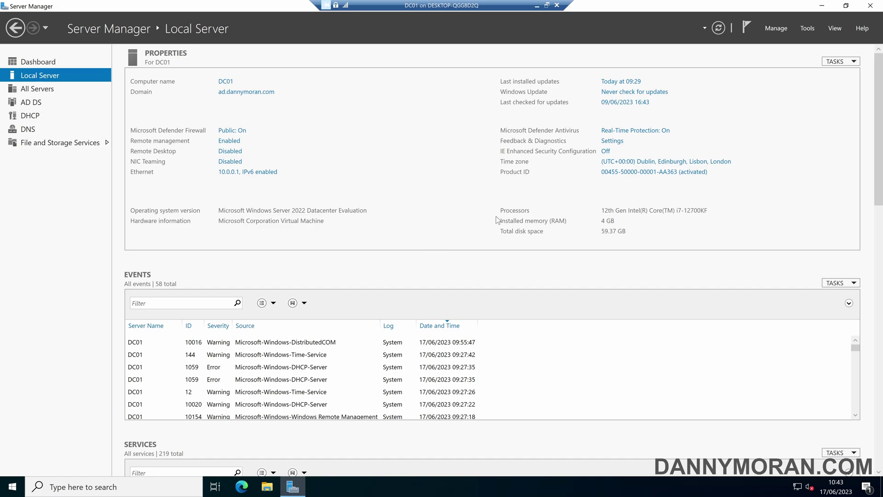
# Step: Launch DNS Manager from Server Manager's Tools menu
pyautogui.click(803, 28)
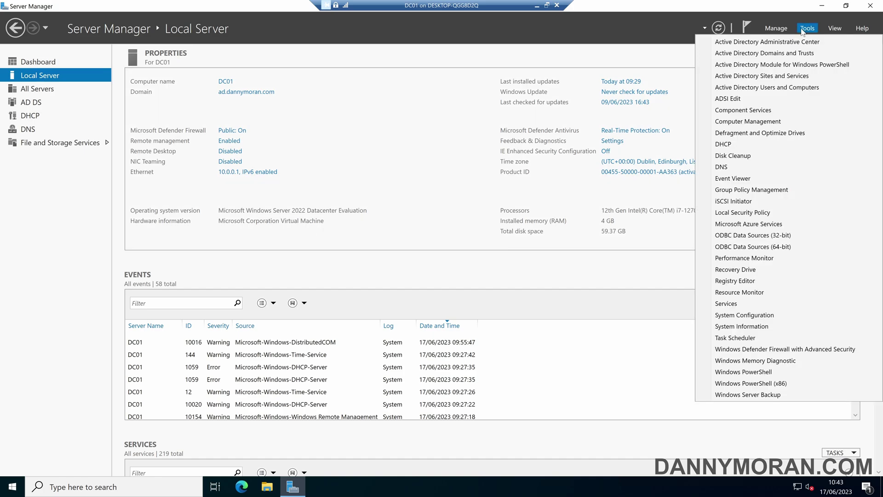
pyautogui.click(731, 167)
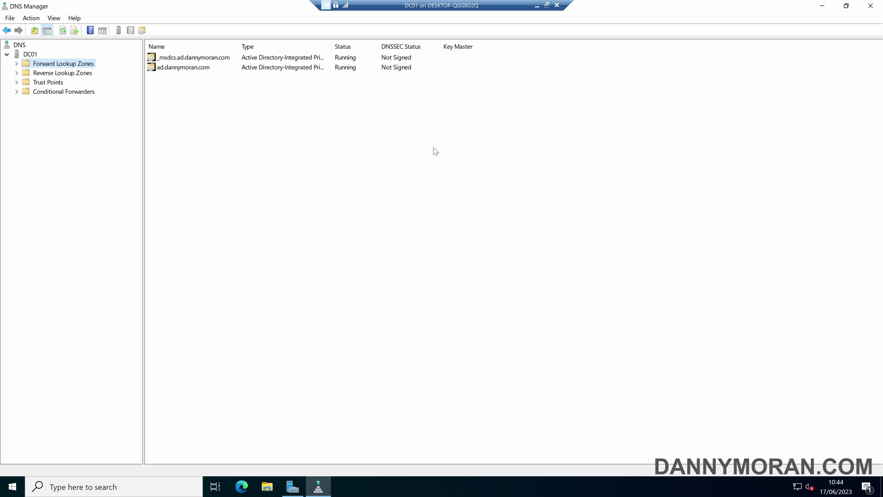
# Step: Expand Forward Lookup Zones and check DC01's forwarders 1.1.1.1 and 1.0.0.1 without changing them
pyautogui.click(16, 63)
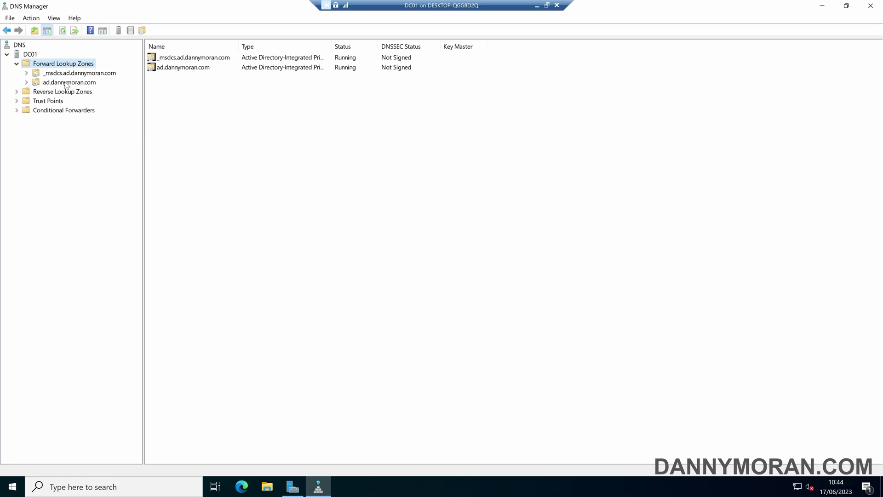
pyautogui.rightClick(21, 54)
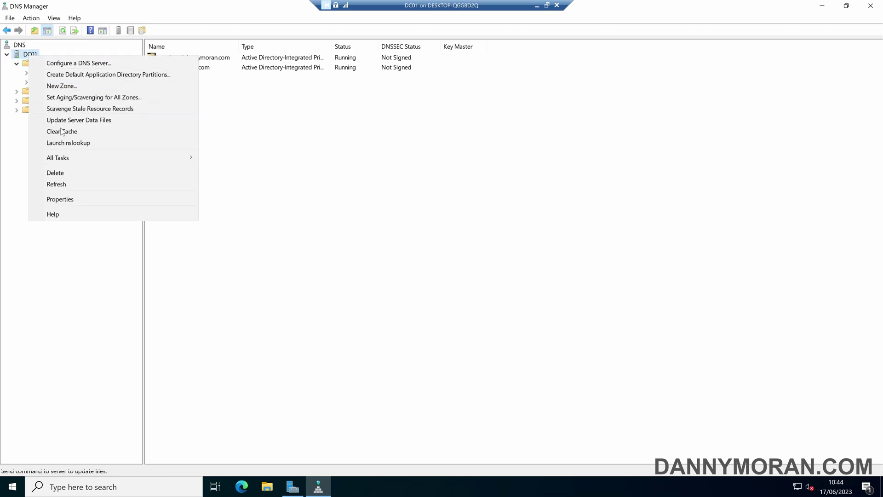
pyautogui.click(62, 198)
pyautogui.click(399, 148)
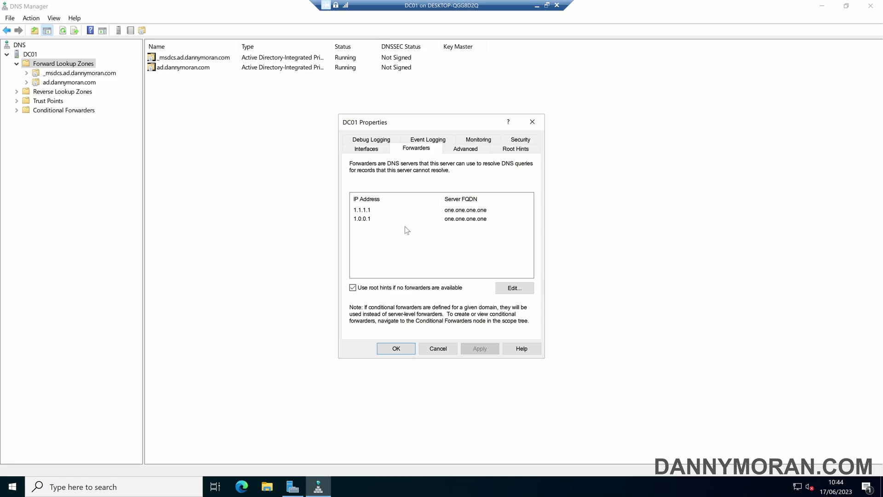
pyautogui.click(525, 124)
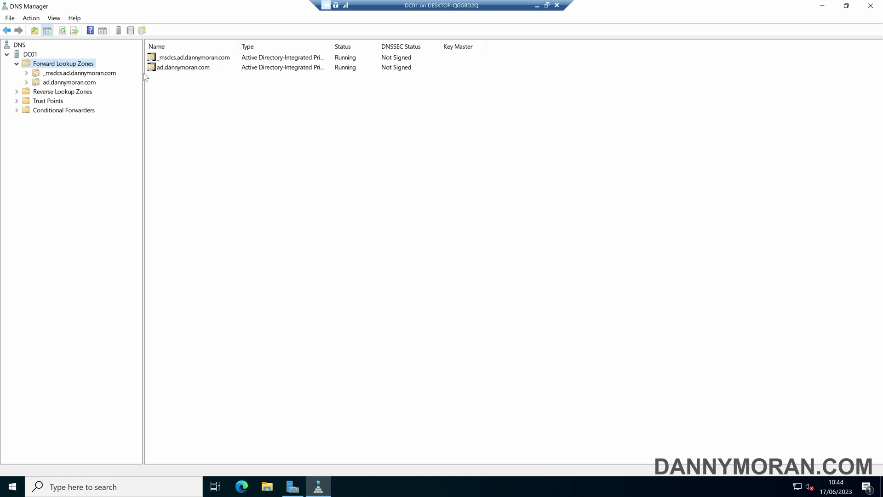
# Step: Start a new Active Directory-stored stub zone replicated to all DNS servers in the domain
pyautogui.rightClick(73, 68)
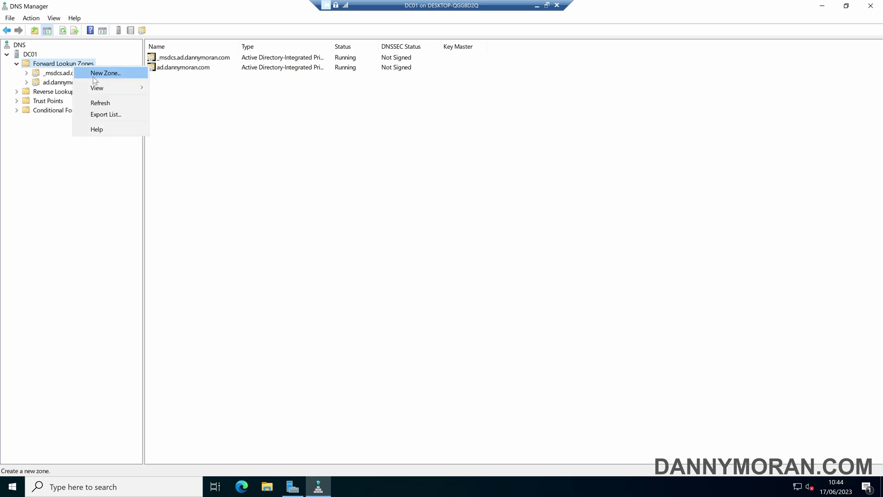
pyautogui.click(93, 76)
pyautogui.click(200, 197)
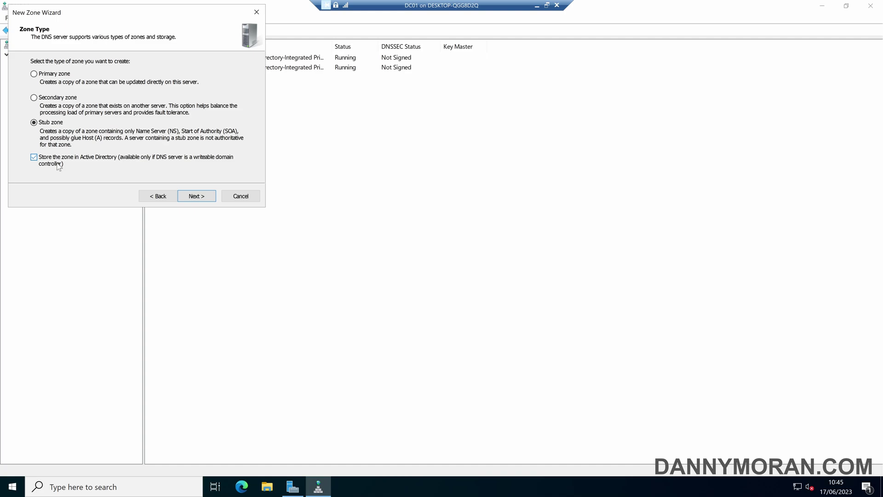
pyautogui.click(197, 196)
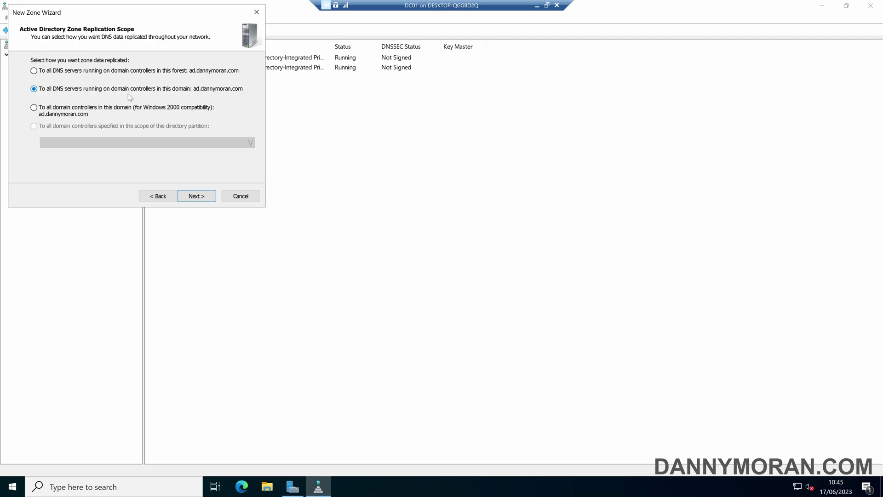
pyautogui.click(201, 198)
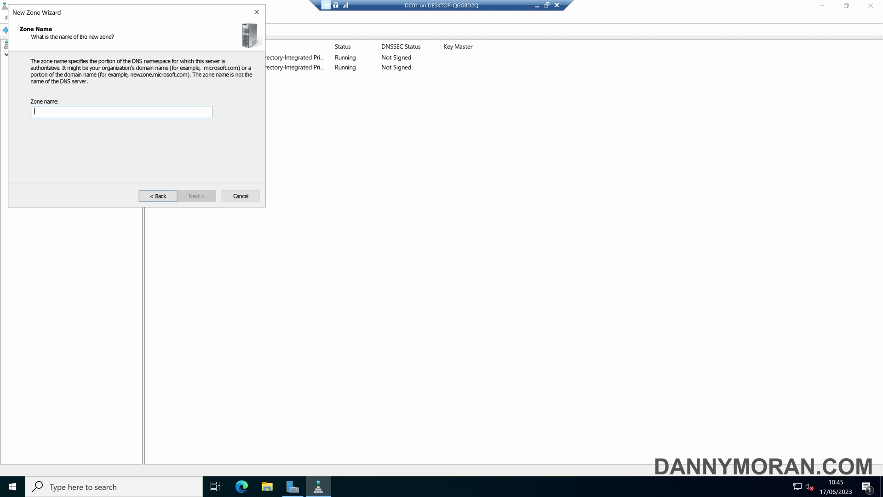
# Step: Enter google.com as the zone name, replacing company2.local
pyautogui.write('co')
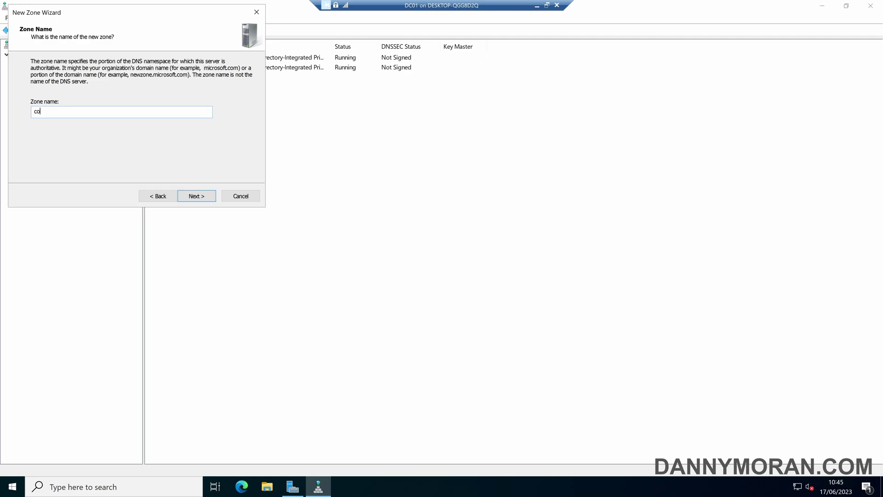
pyautogui.write('mpany2.local')
pyautogui.hotkey('ctrl', 'a')
pyautogui.press('End')
pyautogui.hotkey('ctrl', 'a')
pyautogui.write('google.com')
# Step: Add ns1.google.com (216.239.32.10) as master, delete the unresolved error row, and reach the summary
pyautogui.click(197, 197)
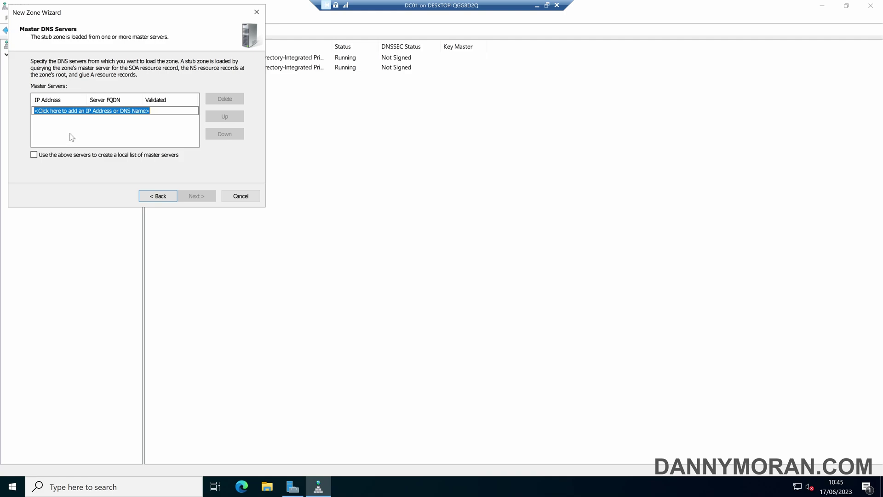
pyautogui.write('ns1')
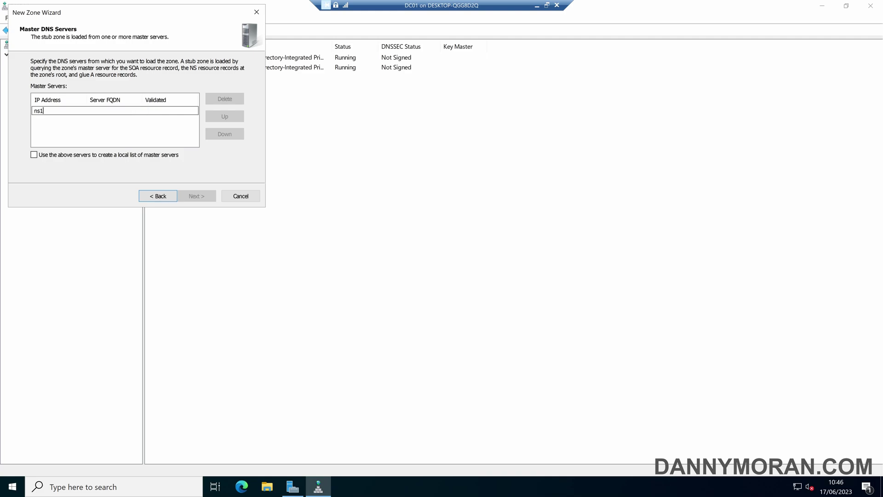
pyautogui.write('.google.com')
pyautogui.press('Return')
pyautogui.click(74, 129)
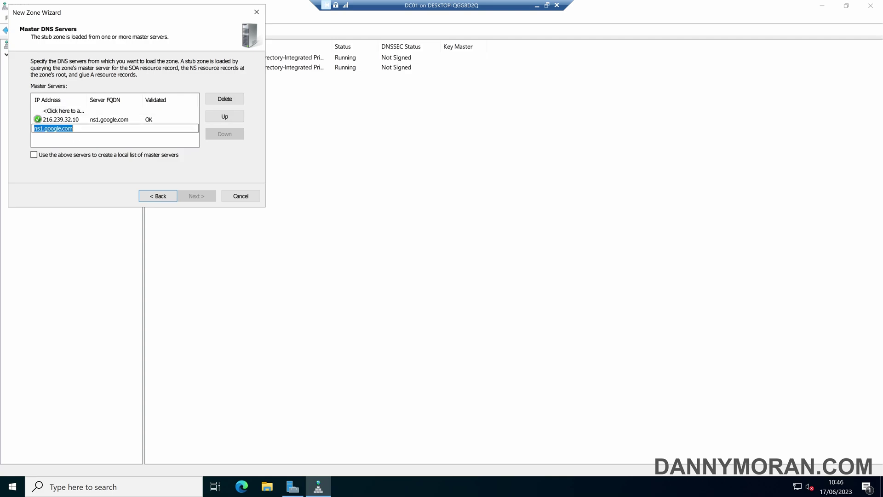
pyautogui.click(217, 101)
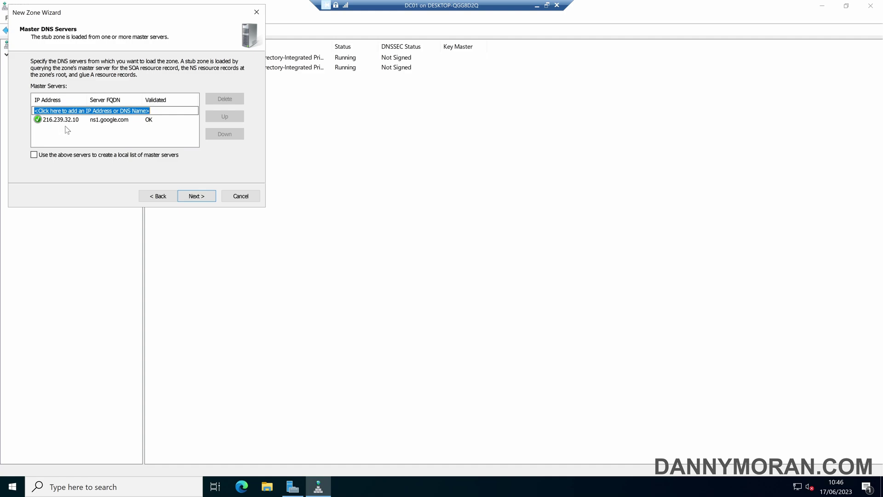
pyautogui.click(196, 196)
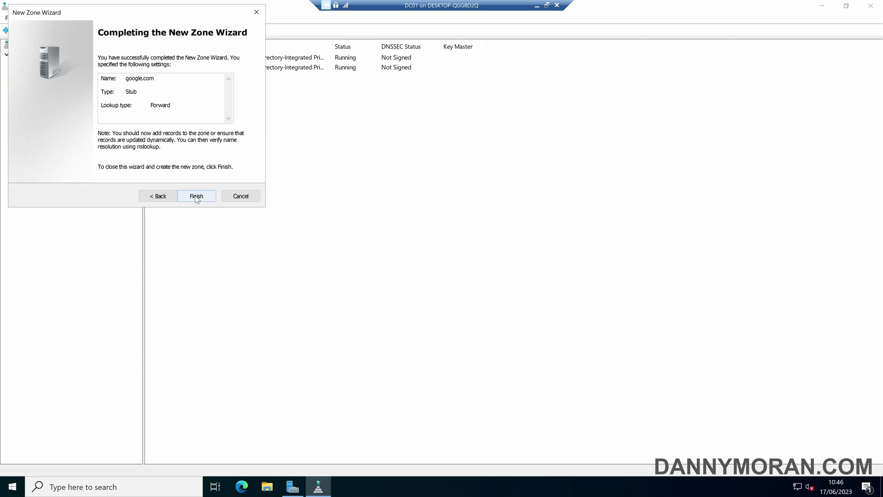
# Step: Finish the wizard, run Transfer from Master on google.com, and refresh with F5
pyautogui.click(196, 197)
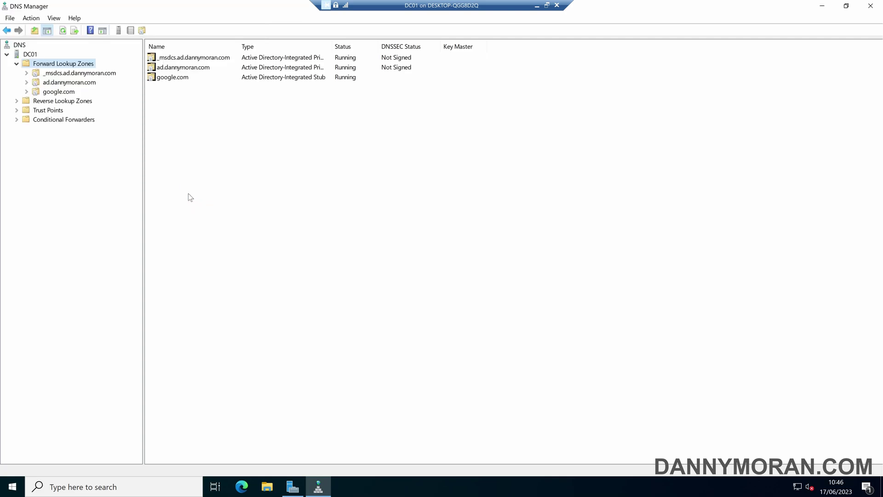
pyautogui.click(69, 94)
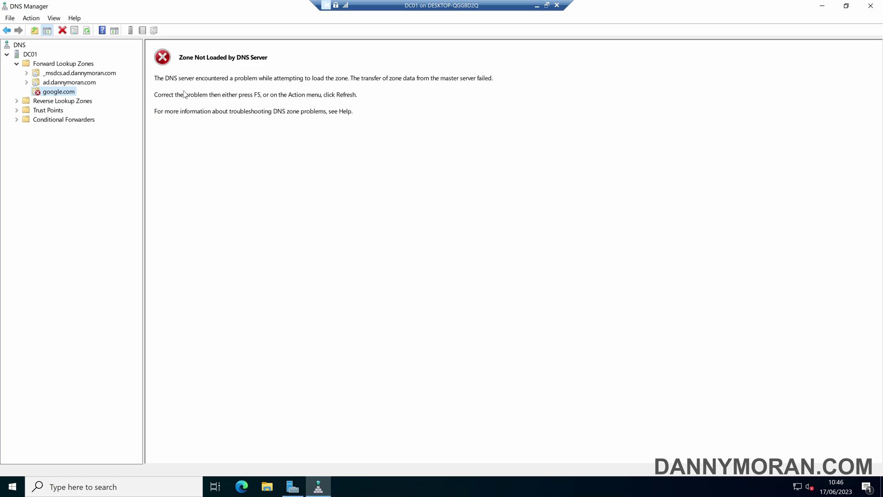
pyautogui.rightClick(60, 95)
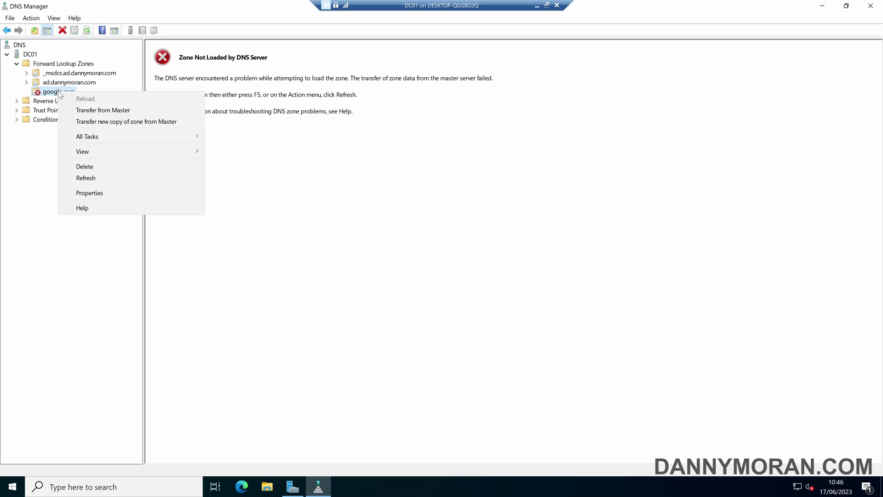
pyautogui.click(73, 110)
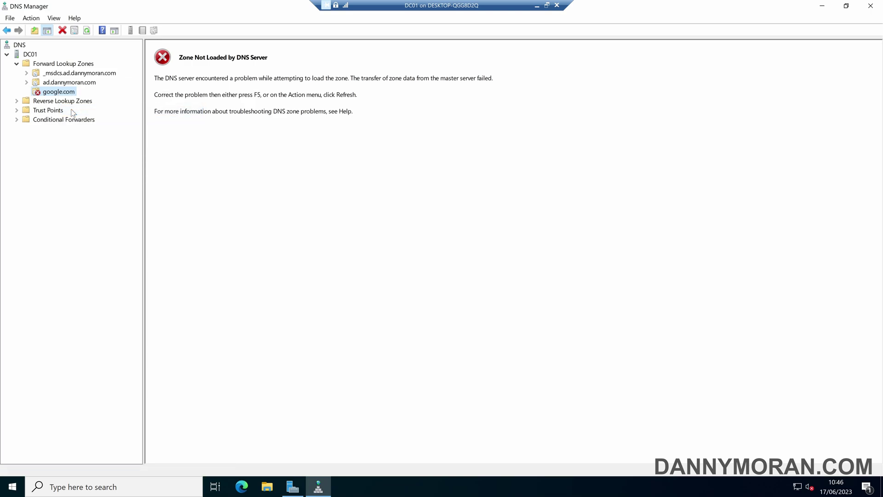
pyautogui.press('F5')
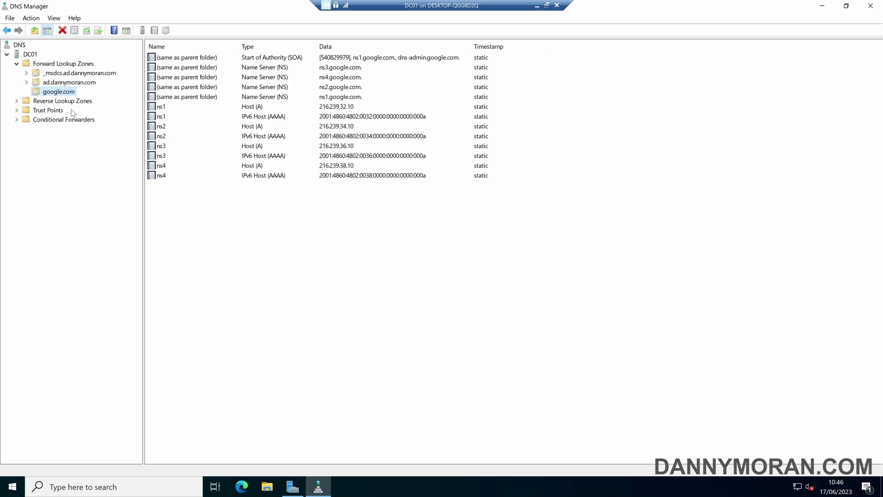
# Step: Review google.com's SOA record, four NS records and ns1–ns4 A/AAAA host records
pyautogui.click(291, 63)
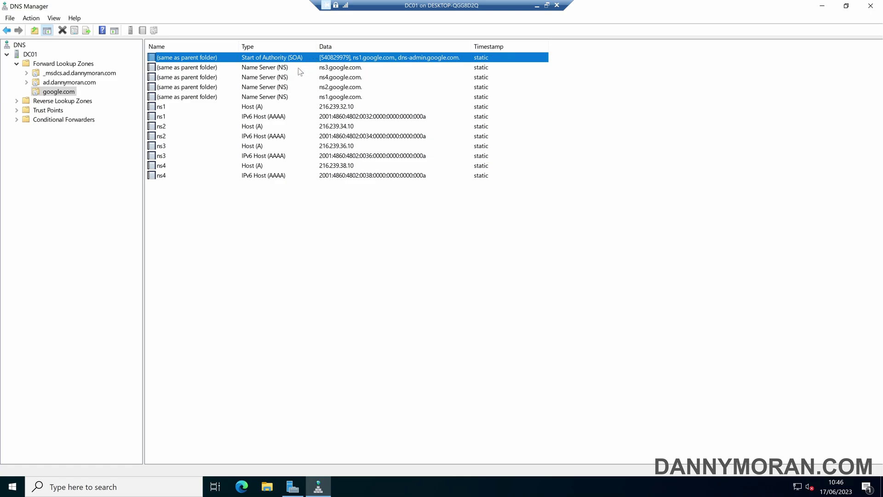
pyautogui.click(298, 68)
pyautogui.keyDown('shift'); pyautogui.click(282, 96); pyautogui.keyUp('shift')
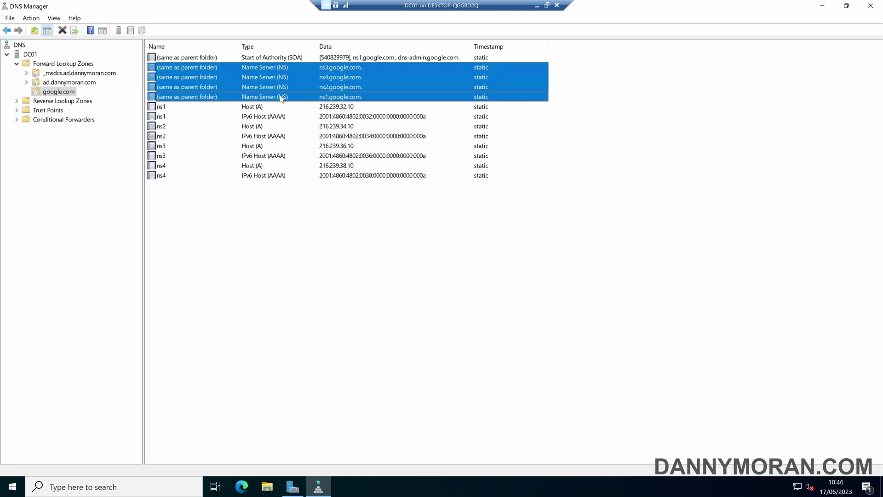
pyautogui.click(261, 107)
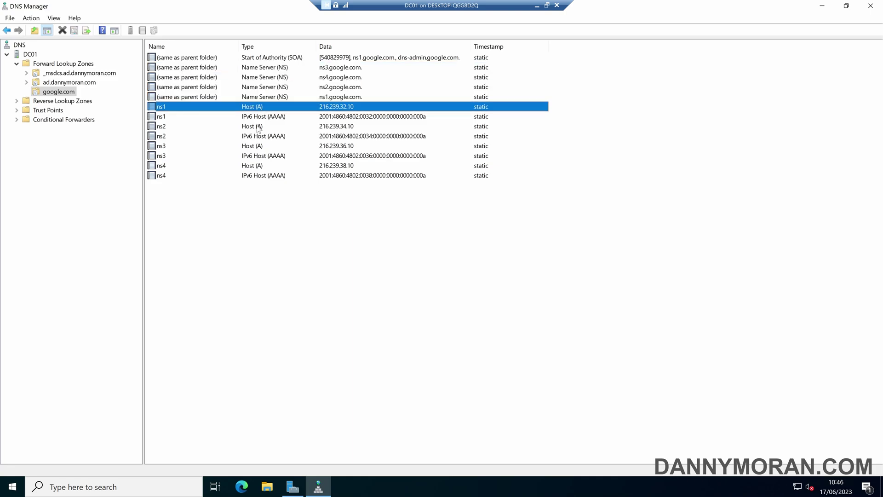
pyautogui.click(258, 126)
pyautogui.click(260, 147)
pyautogui.click(255, 167)
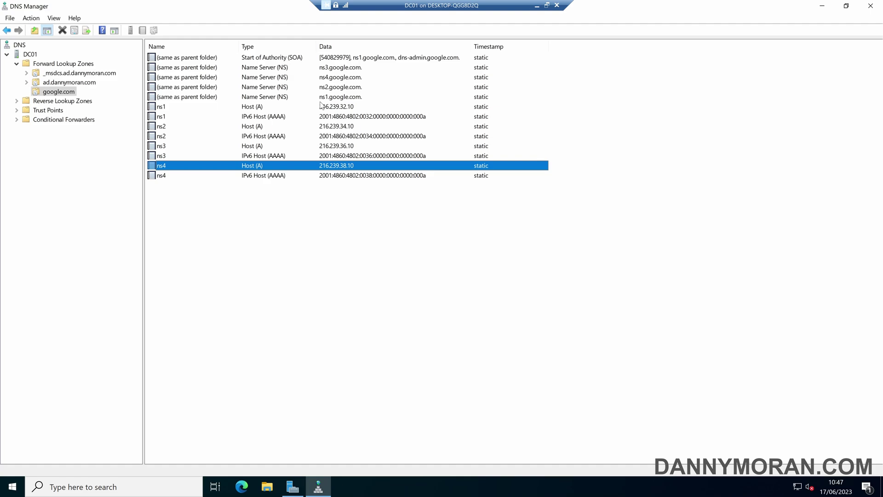
pyautogui.rightClick(255, 206)
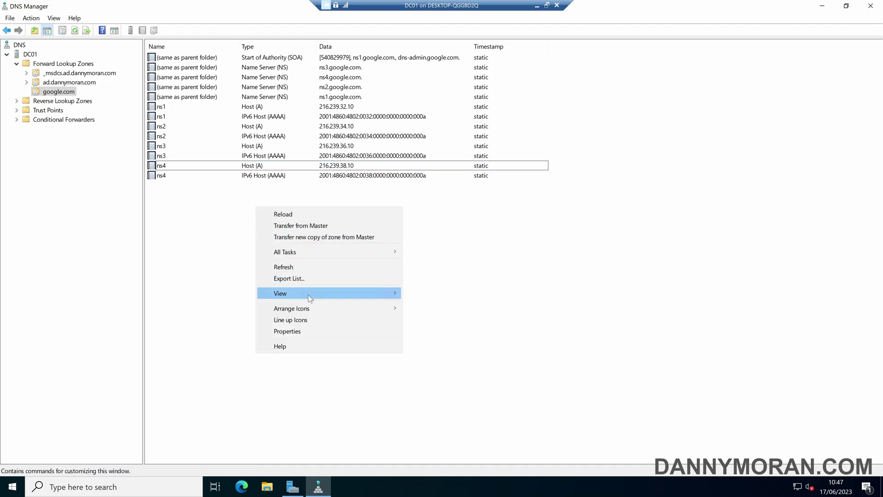
pyautogui.moveTo(308, 295)
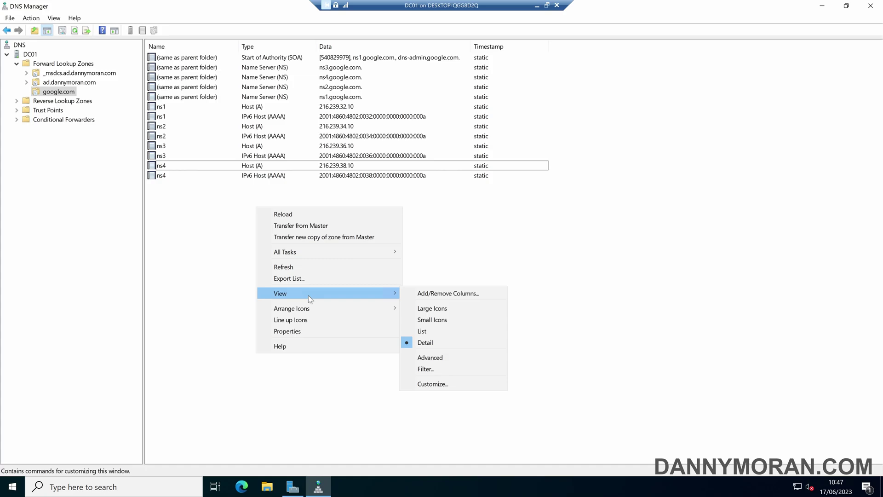
pyautogui.click(199, 220)
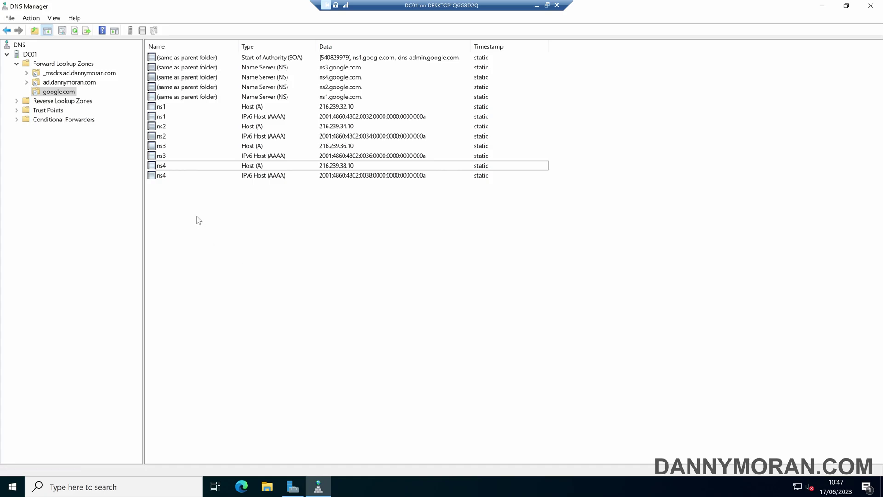
pyautogui.click(66, 92)
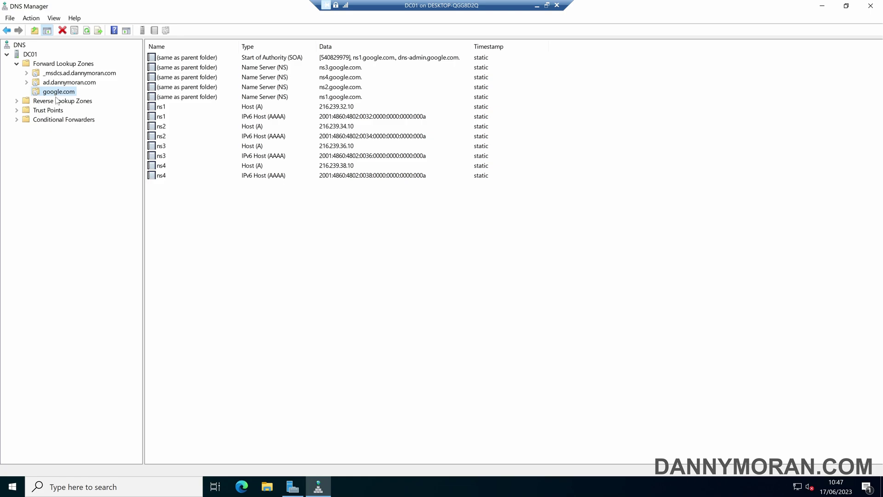
pyautogui.rightClick(34, 56)
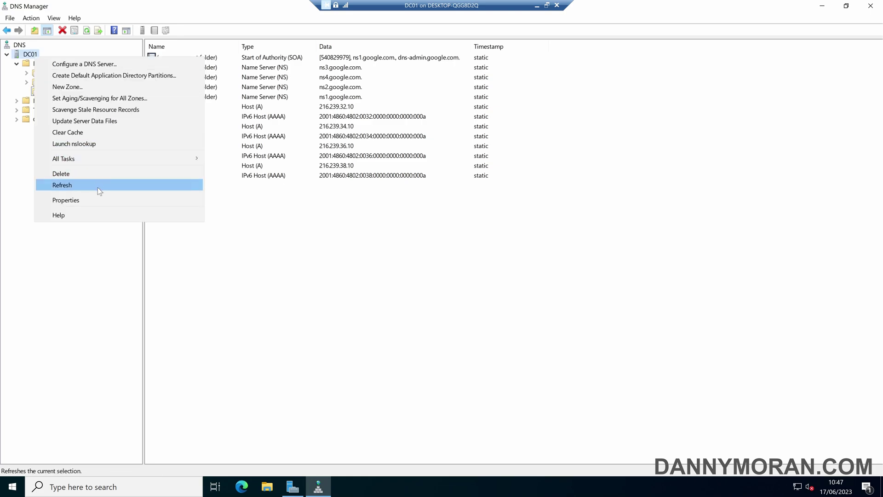
pyautogui.click(95, 199)
pyautogui.click(95, 40)
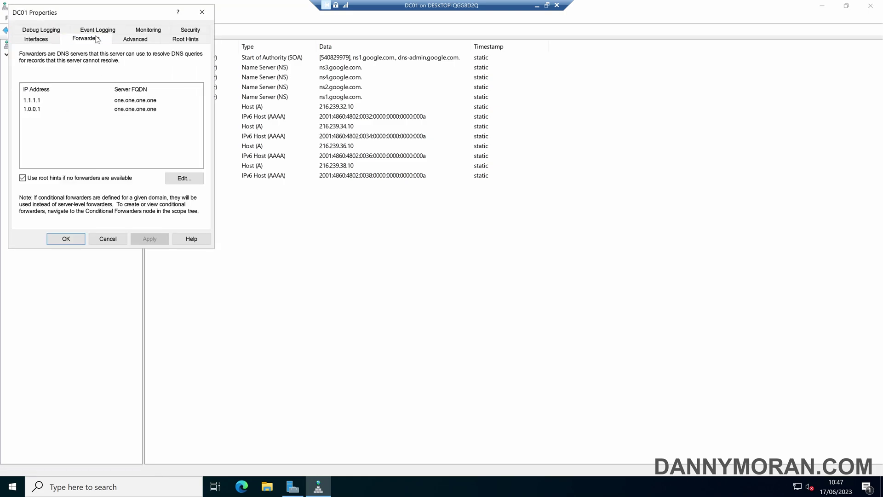
pyautogui.click(202, 13)
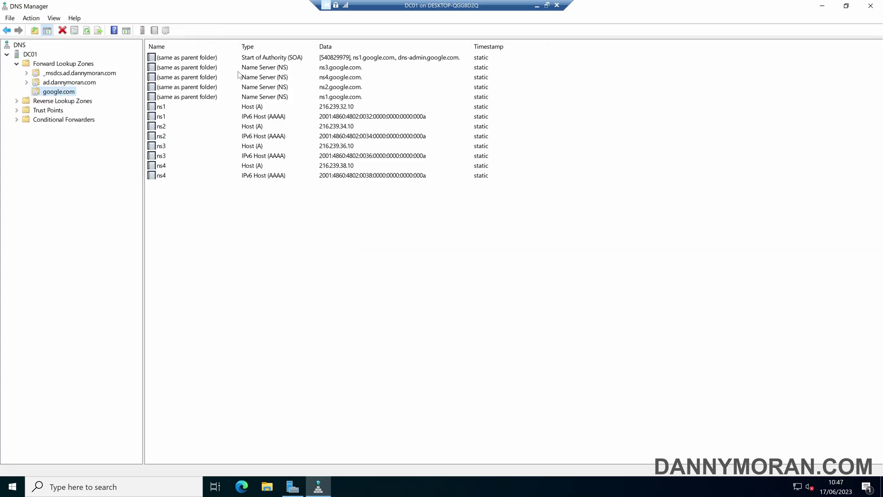
pyautogui.click(268, 70)
pyautogui.keyDown('shift'); pyautogui.click(278, 97); pyautogui.keyUp('shift')
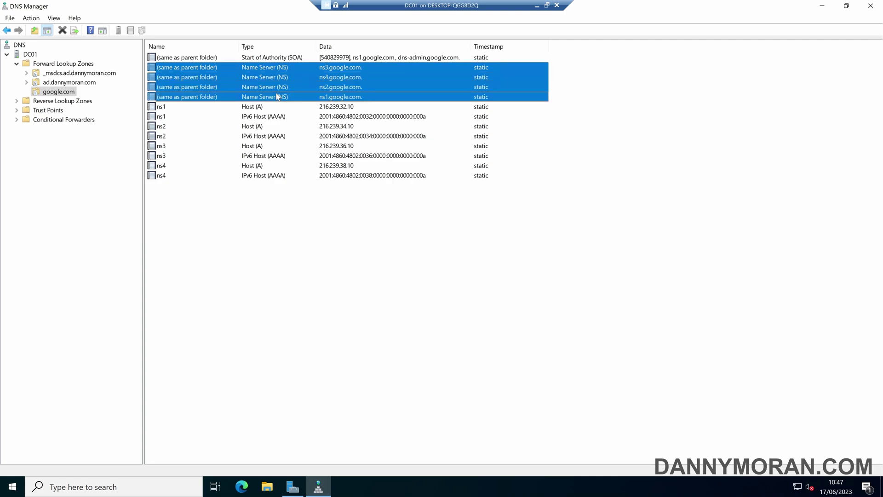
pyautogui.click(65, 92)
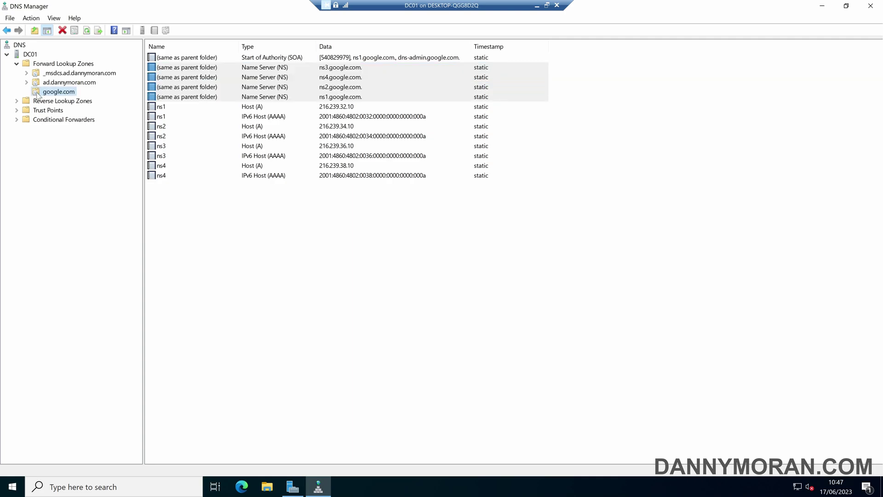
pyautogui.rightClick(37, 93)
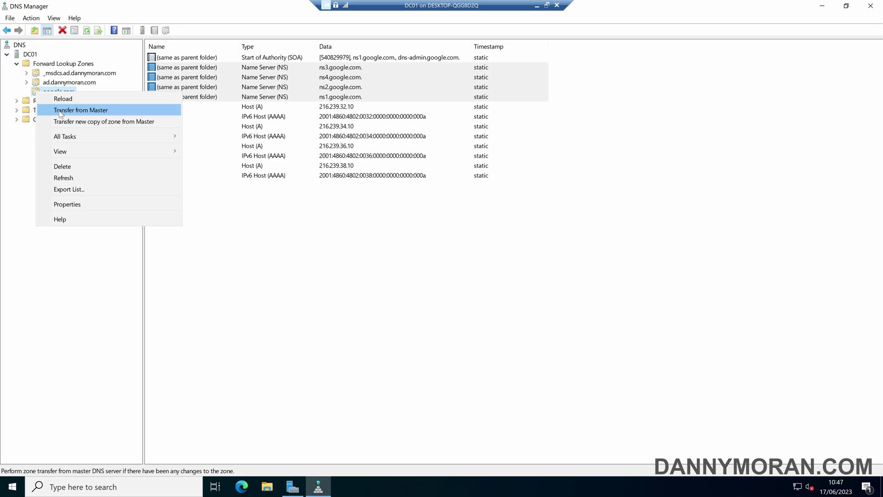
pyautogui.click(36, 90)
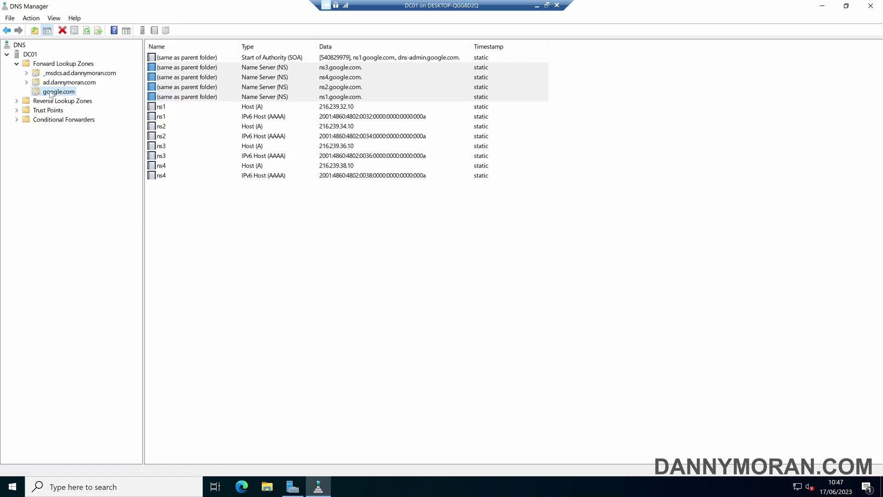
# Step: Check ad.dannymoran.com's Zone Transfers tab, leaving transfers disallowed, and cancel out
pyautogui.click(61, 84)
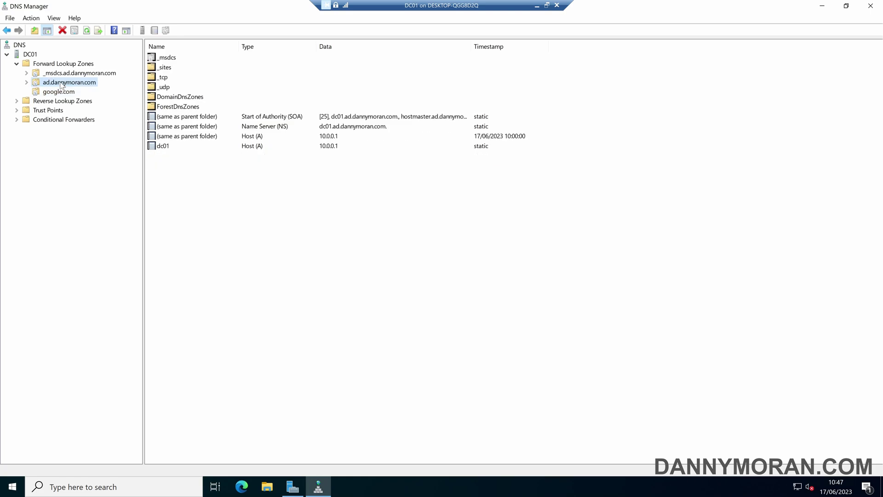
pyautogui.rightClick(61, 84)
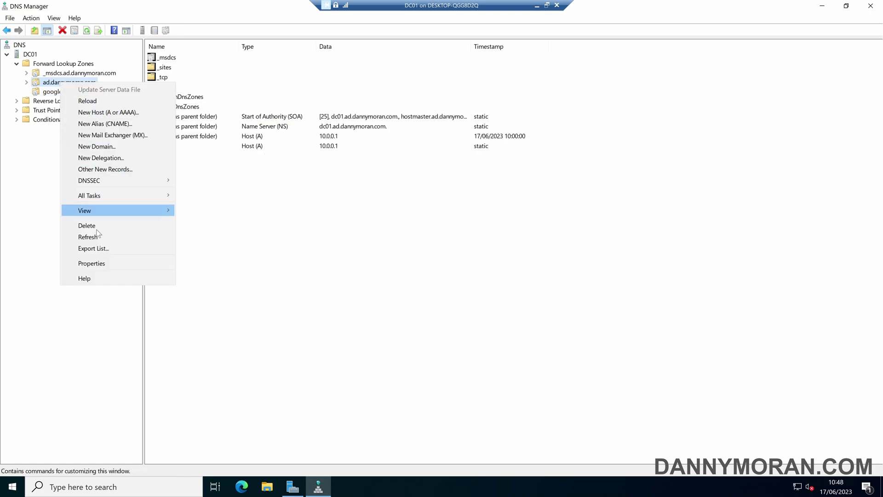
pyautogui.click(102, 263)
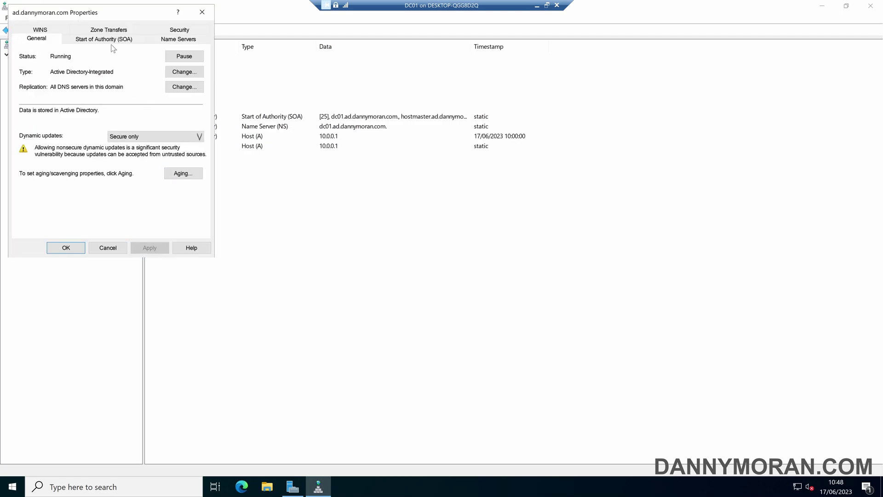
pyautogui.click(109, 31)
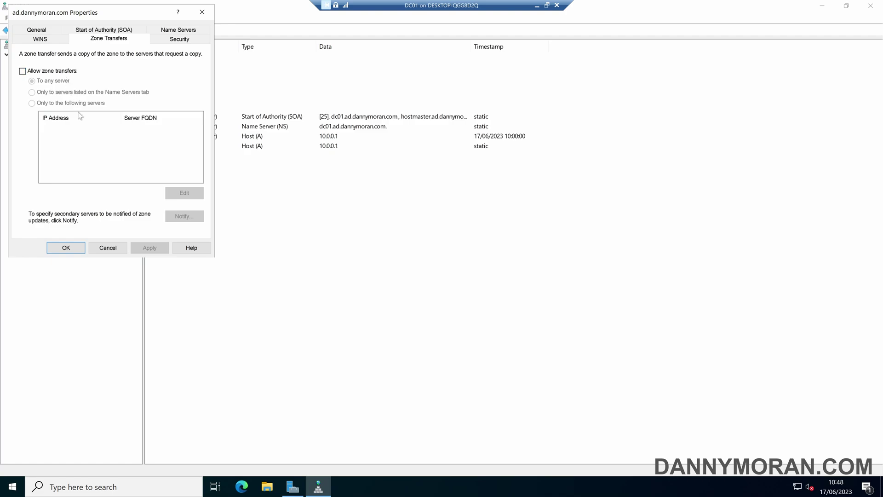
pyautogui.click(108, 248)
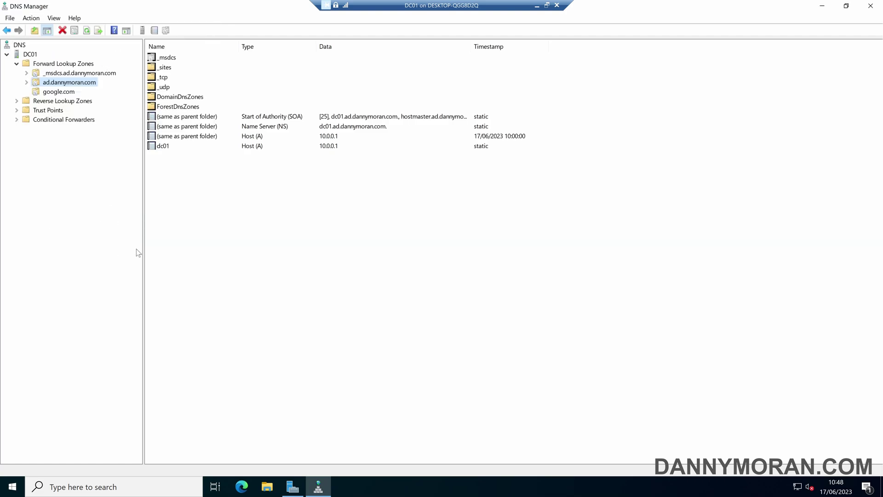
# Step: Open Event Viewer's DNS Server log and refresh it to find event 6522 for google.com
pyautogui.press('super')
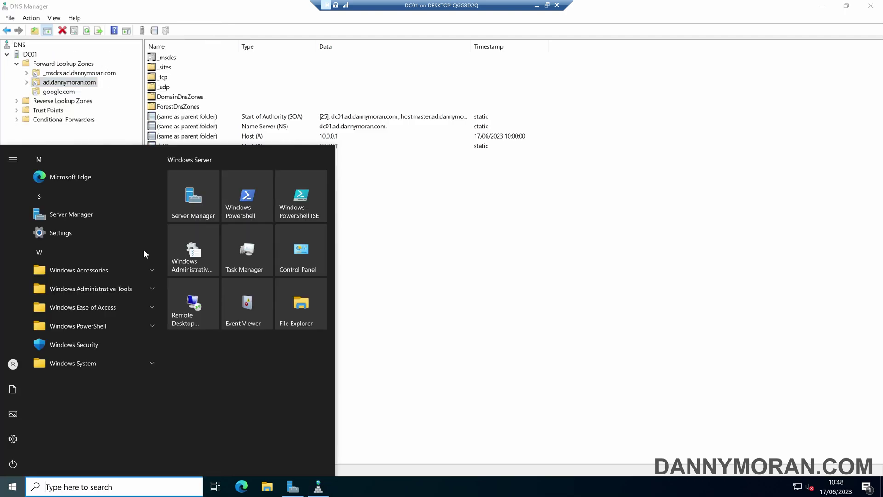
pyautogui.write('event')
pyautogui.press('Return')
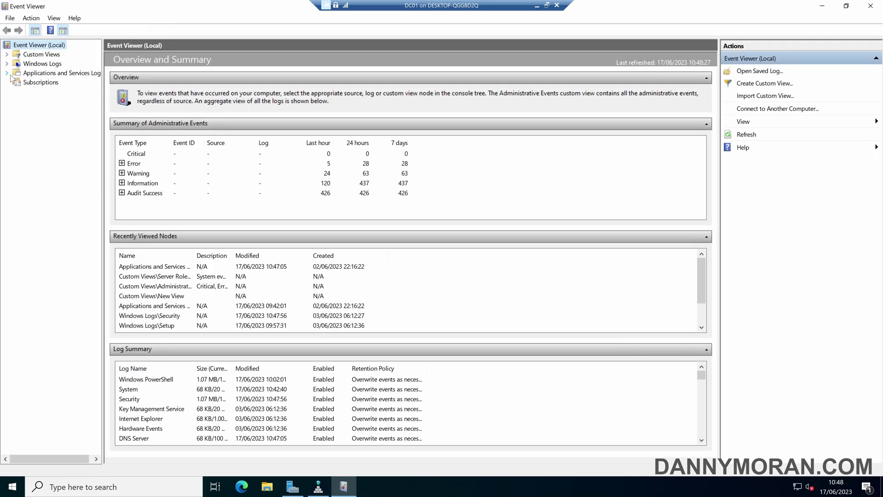
pyautogui.click(7, 73)
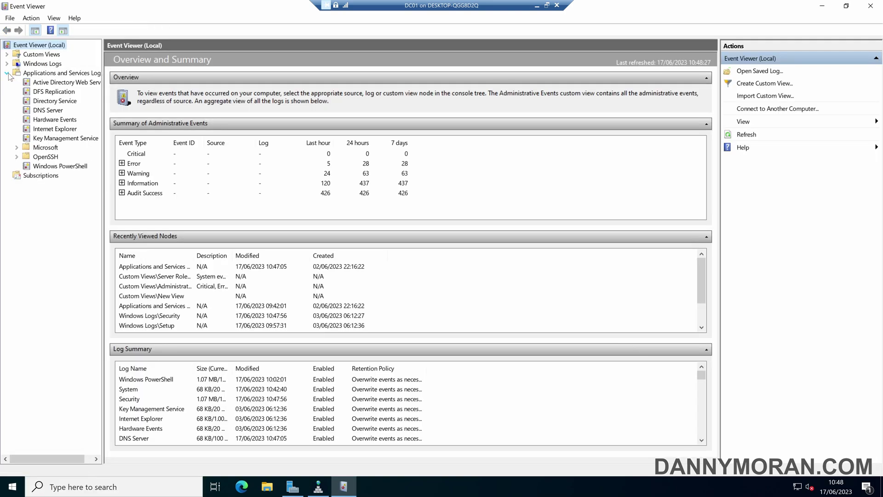
pyautogui.click(57, 112)
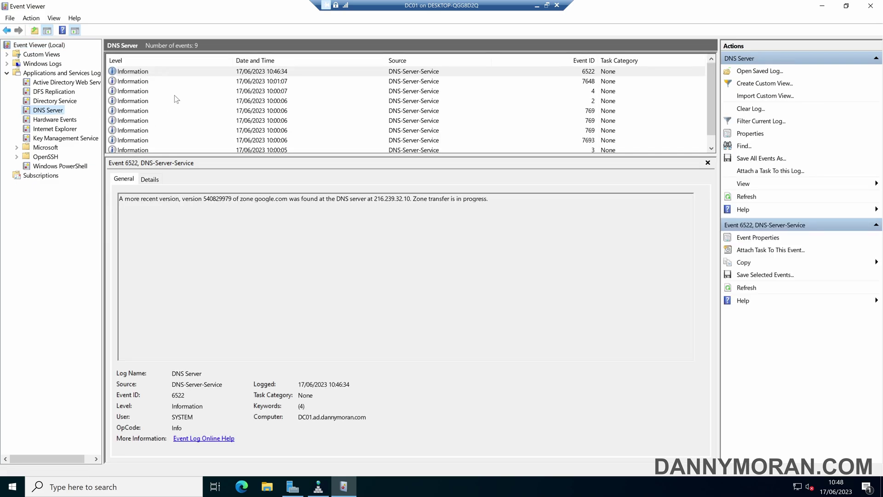
pyautogui.click(746, 196)
pyautogui.scroll(-1, 200, 134)
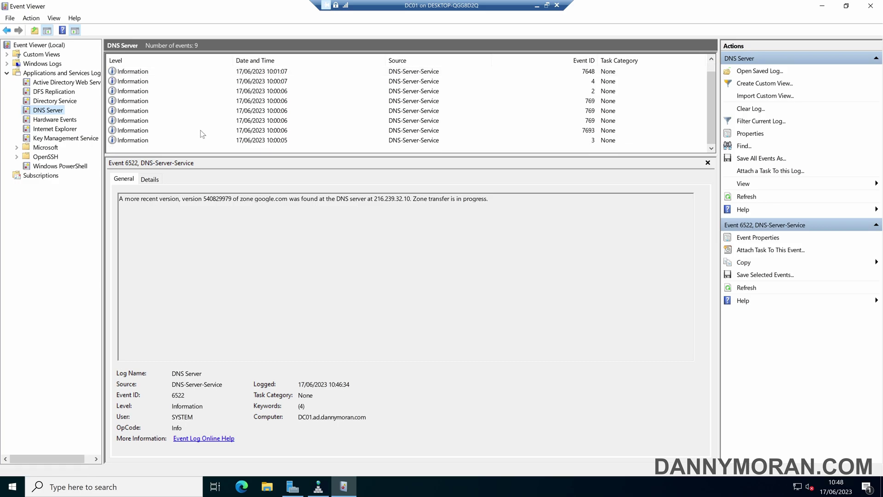
pyautogui.scroll(1, 199, 131)
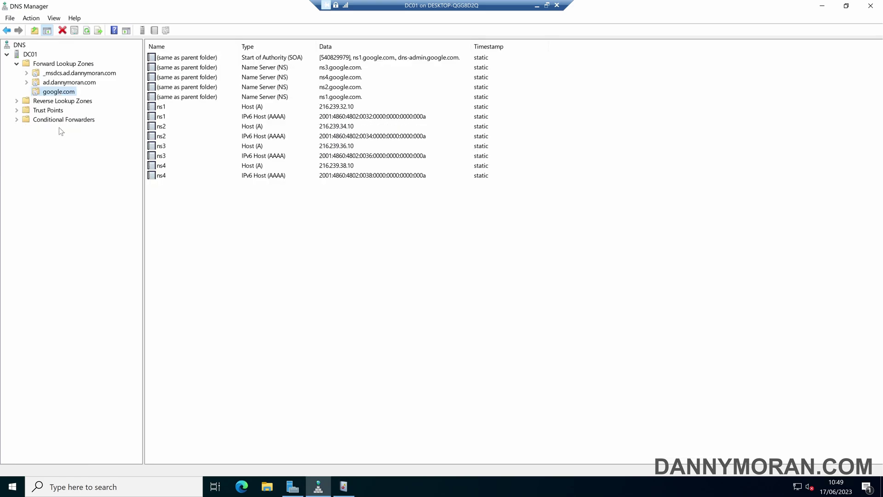
# Step: Create conditional forwarder google2.com with master ns1.google.com, dropping the blank row, and save
pyautogui.click(62, 121)
pyautogui.rightClick(62, 123)
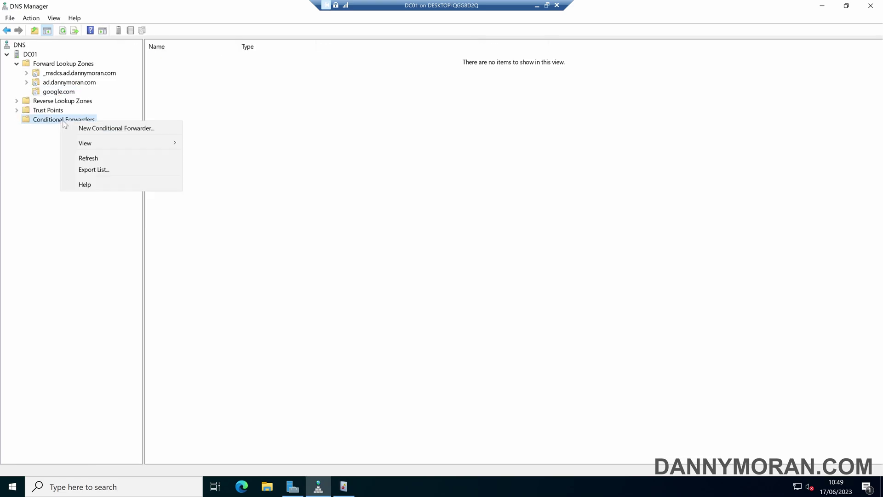
pyautogui.click(77, 128)
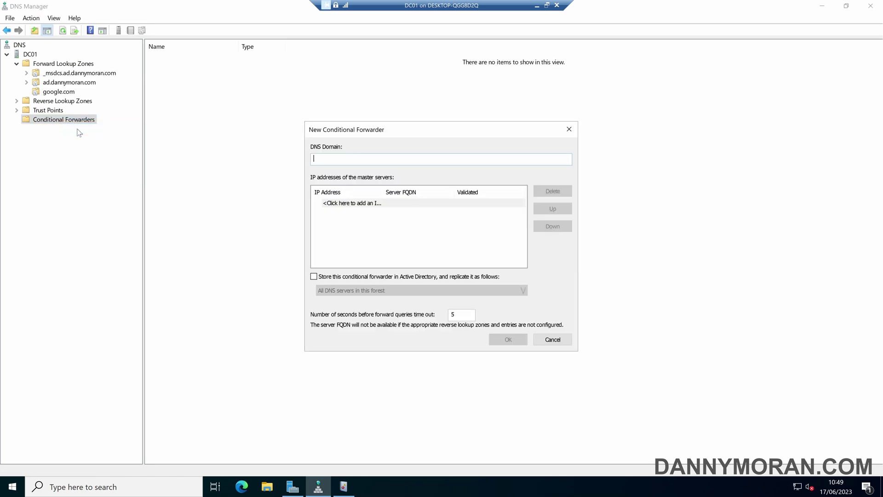
pyautogui.write('google2.com')
pyautogui.press('Tab')
pyautogui.write('ns1.google.com')
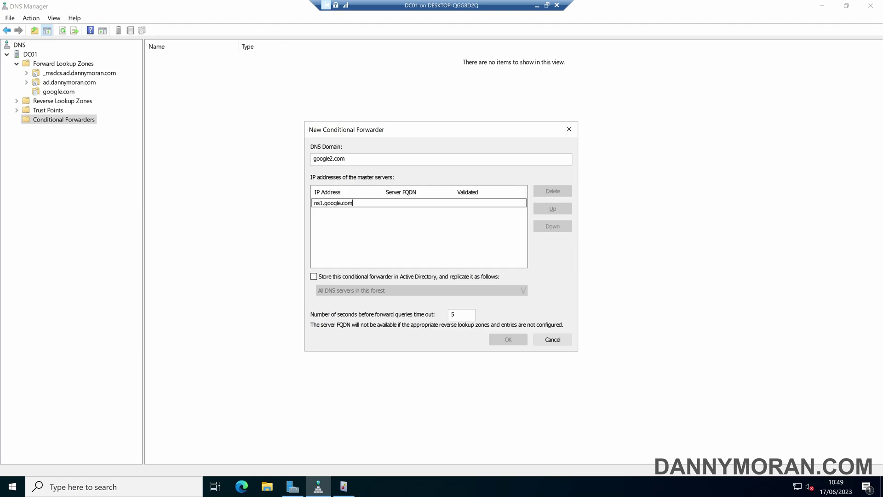
pyautogui.press('Return')
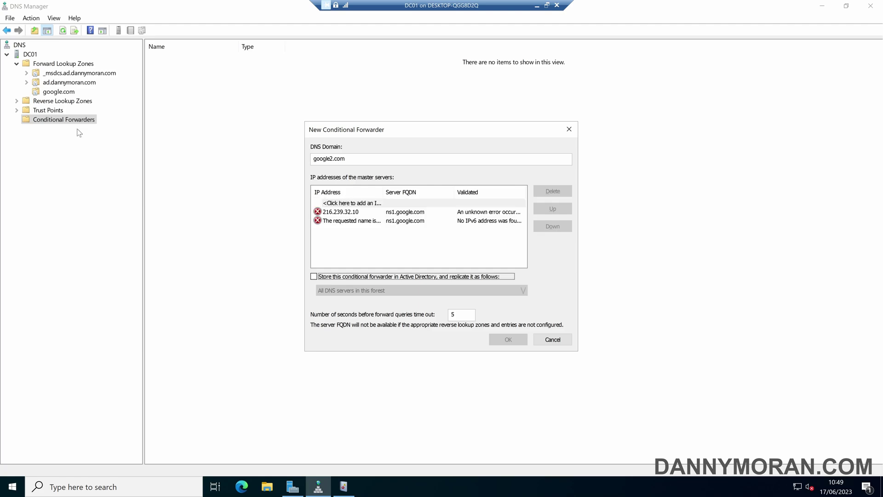
pyautogui.click(563, 194)
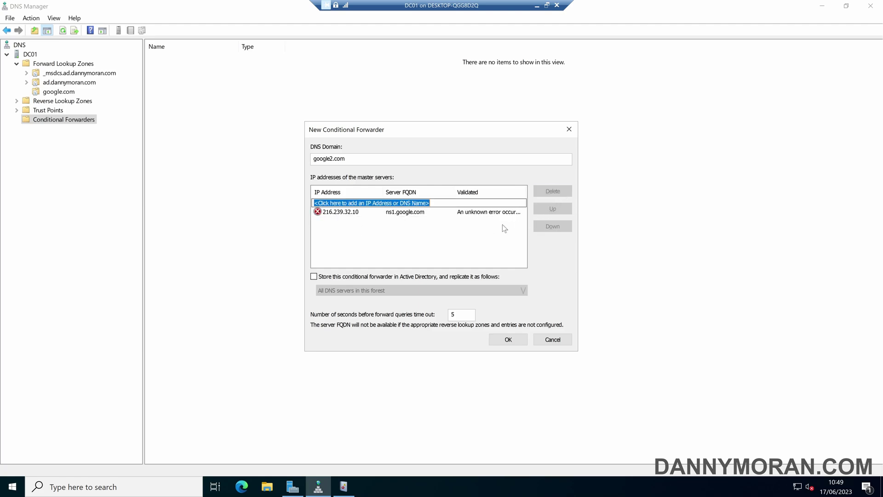
pyautogui.click(508, 339)
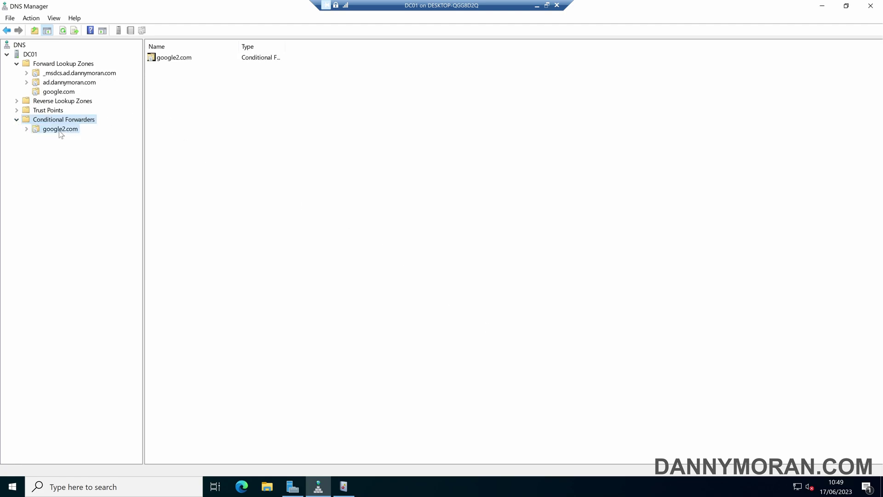
# Step: Switch between google2.com and google.com to match 216.239.32.10 against the ns1 record
pyautogui.click(59, 131)
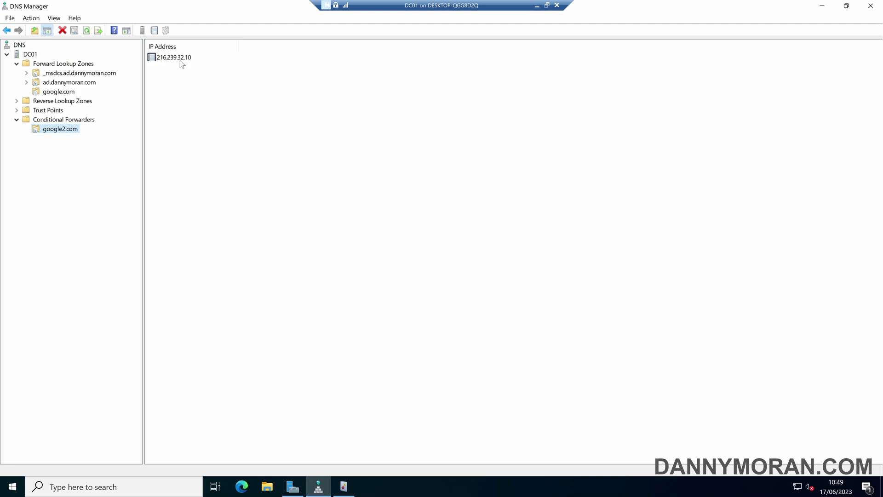
pyautogui.click(60, 92)
pyautogui.click(343, 108)
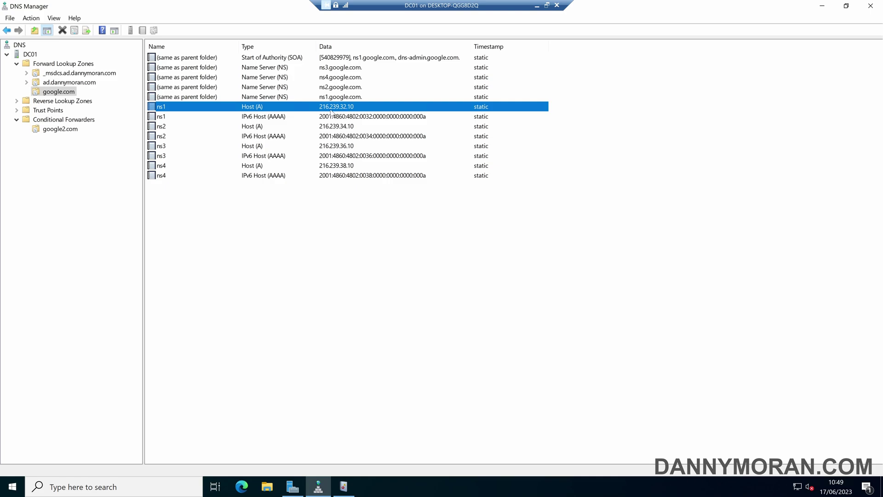
pyautogui.click(60, 129)
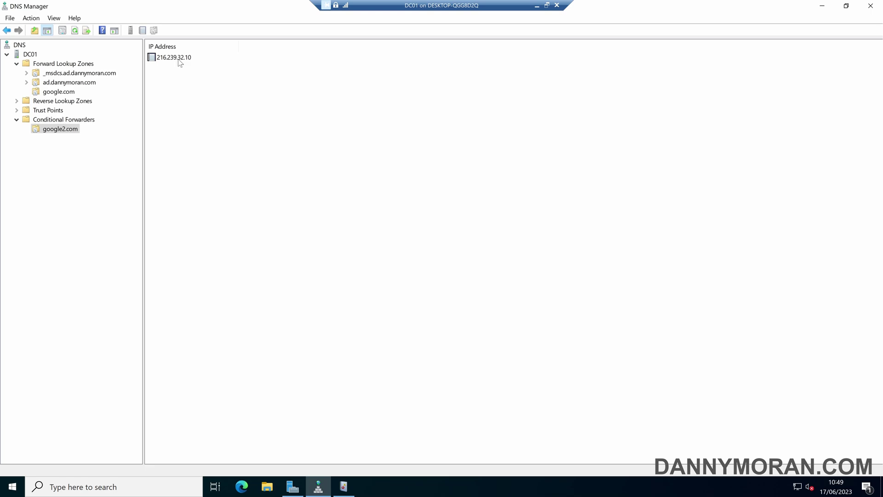
pyautogui.click(61, 92)
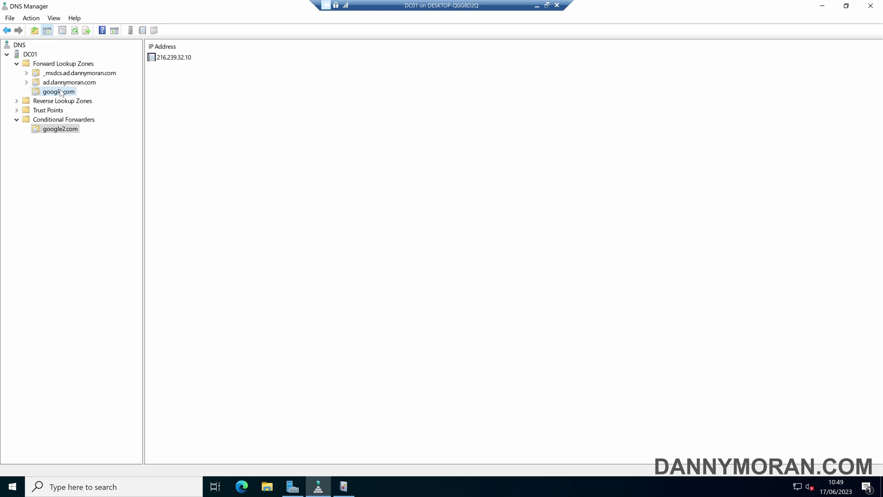